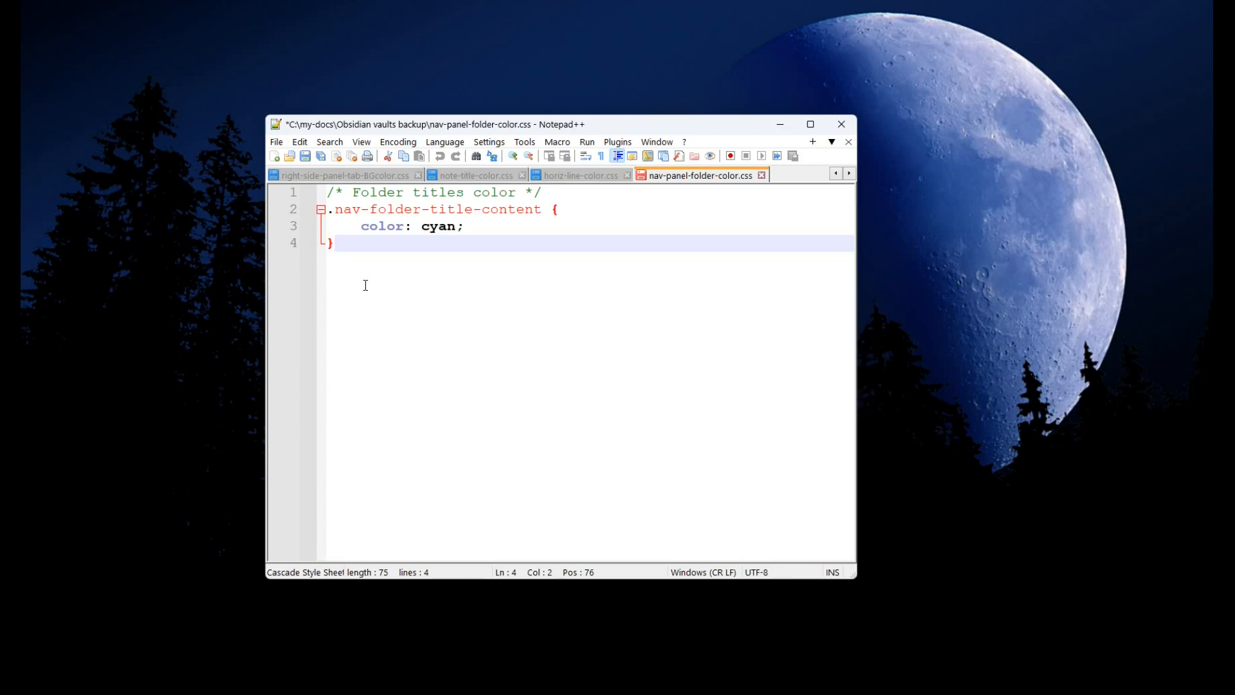
- Save the stylesheet as nav-panel-folder-color.css in the TEST-2A vault's .obsidian\snippets folder
click(277, 142)
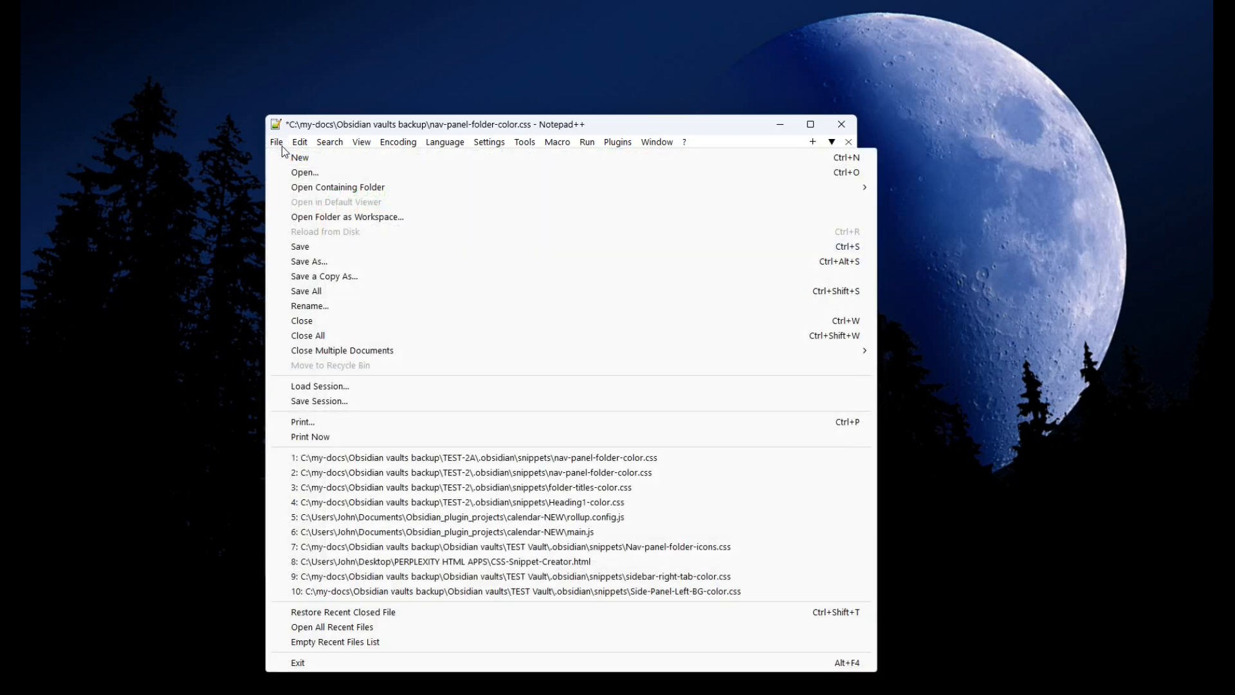
click(315, 264)
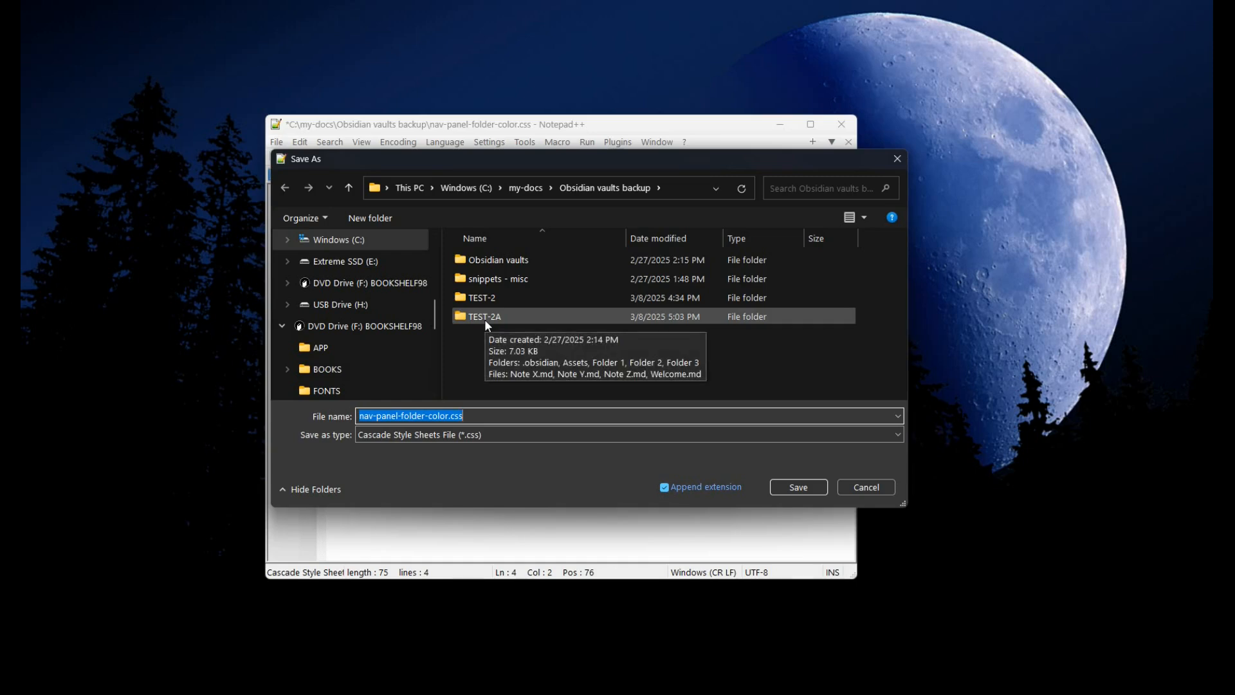
double_click(486, 322)
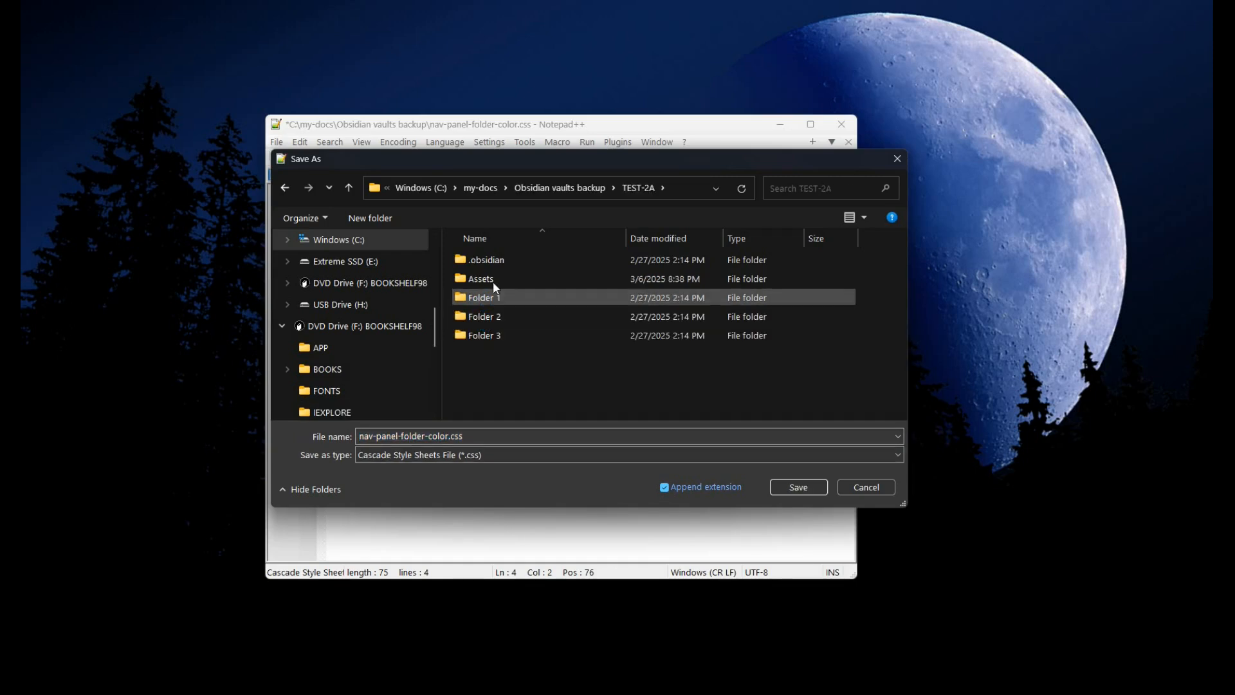
double_click(494, 259)
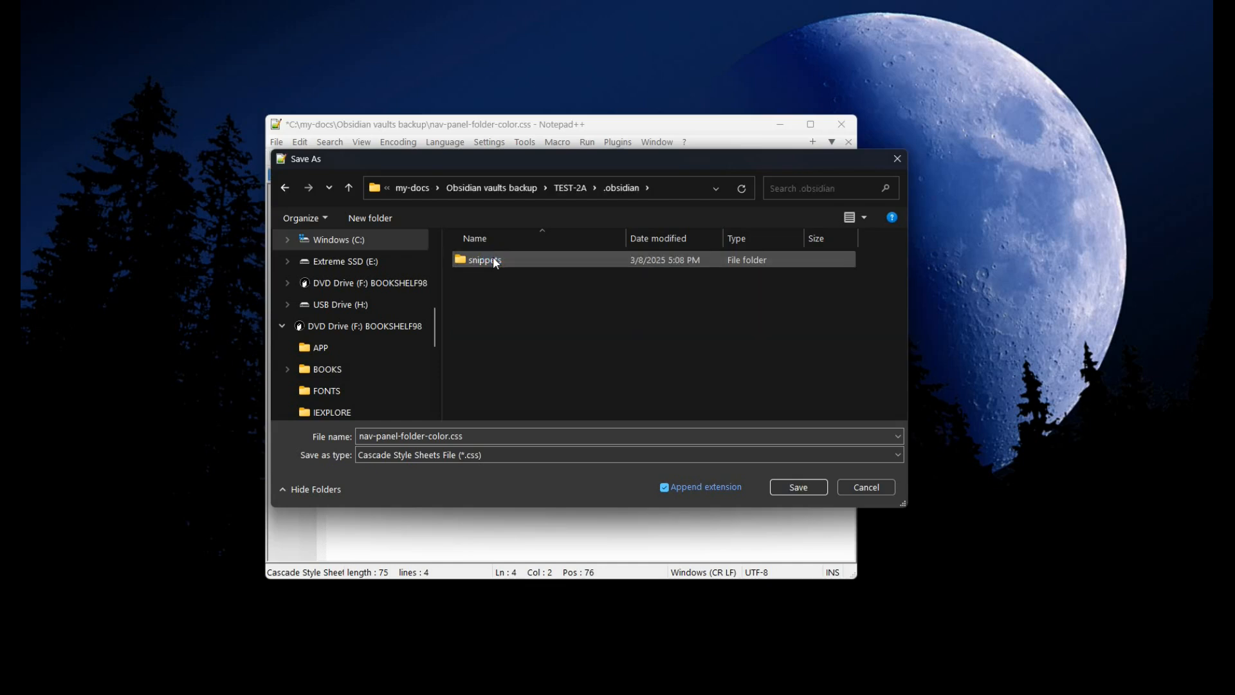
double_click(496, 261)
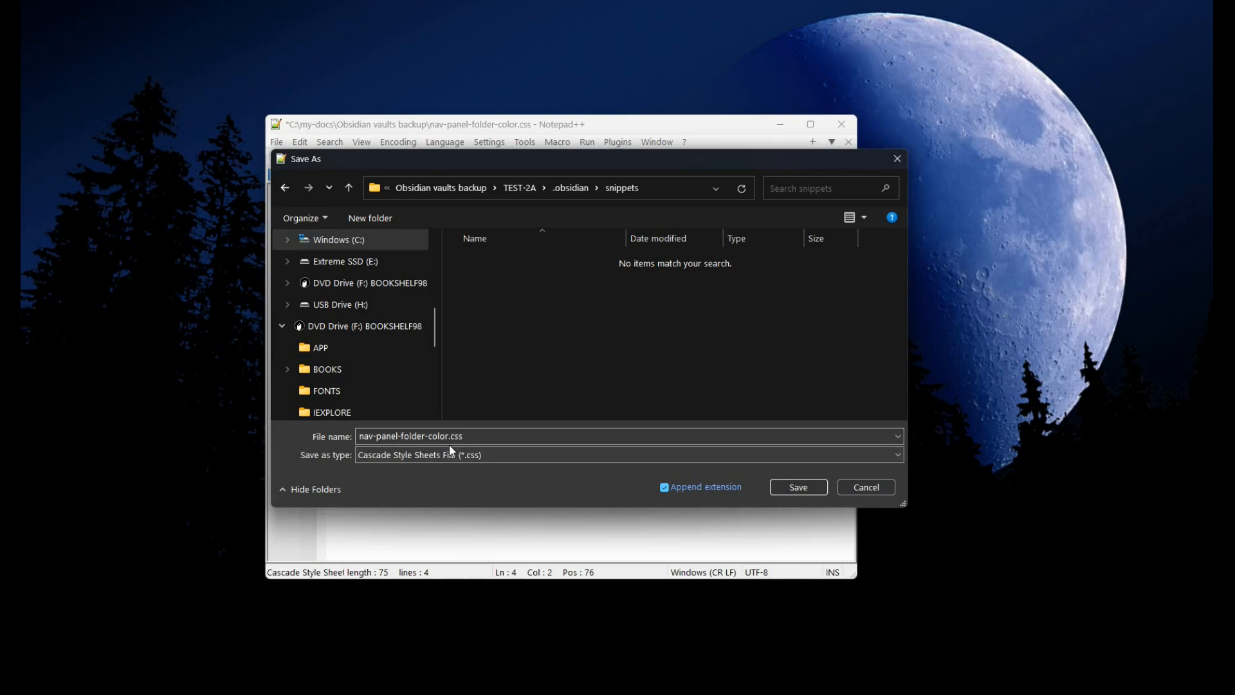
click(429, 438)
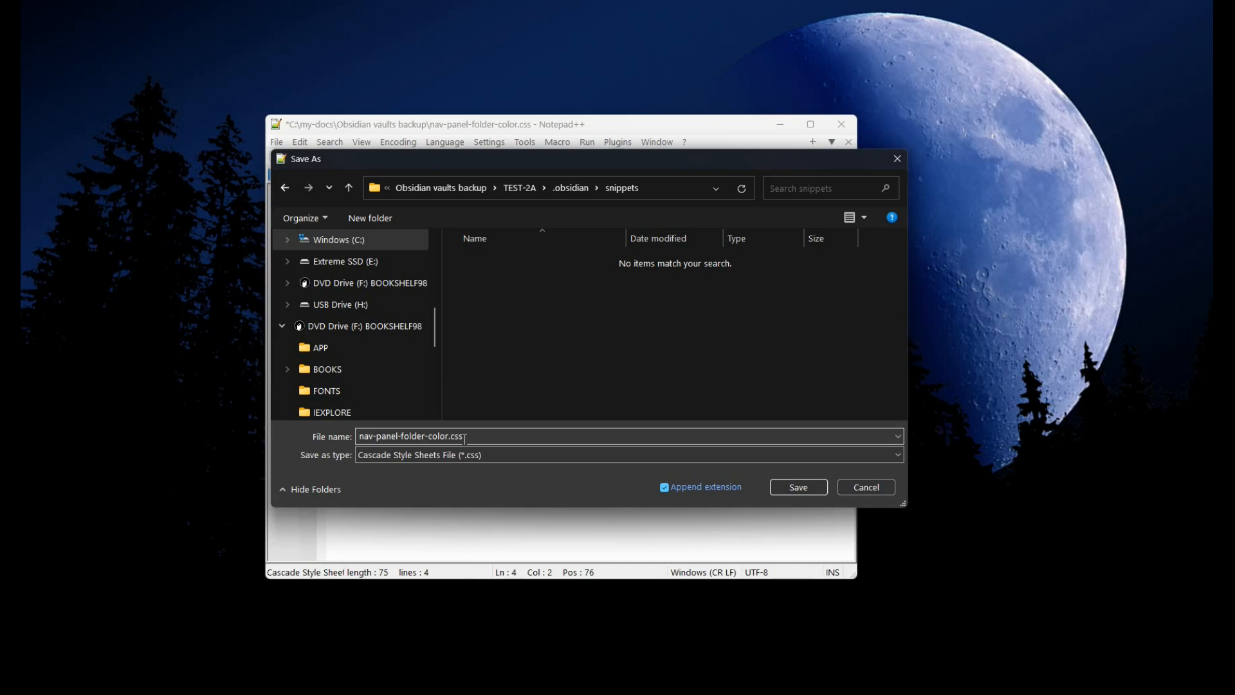
click(798, 487)
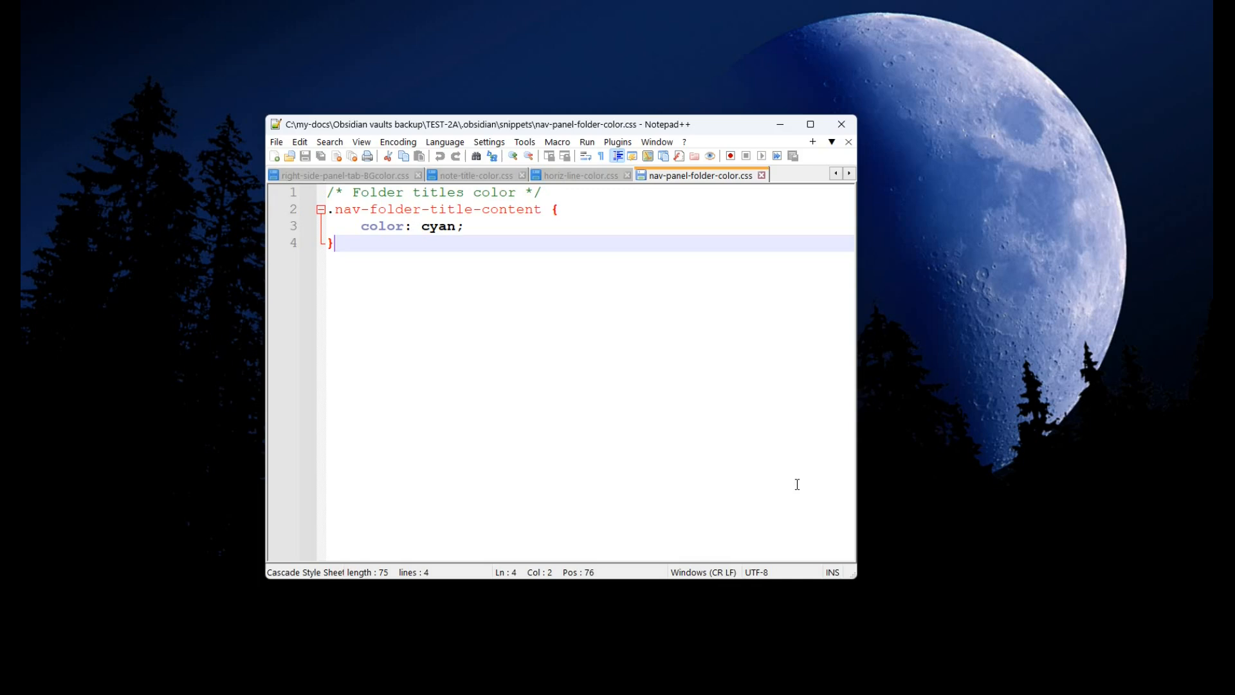
- Switch to Obsidian and enable the nav-panel-folder-color CSS snippet in the appearance settings of the TEST-2A vault
click(780, 125)
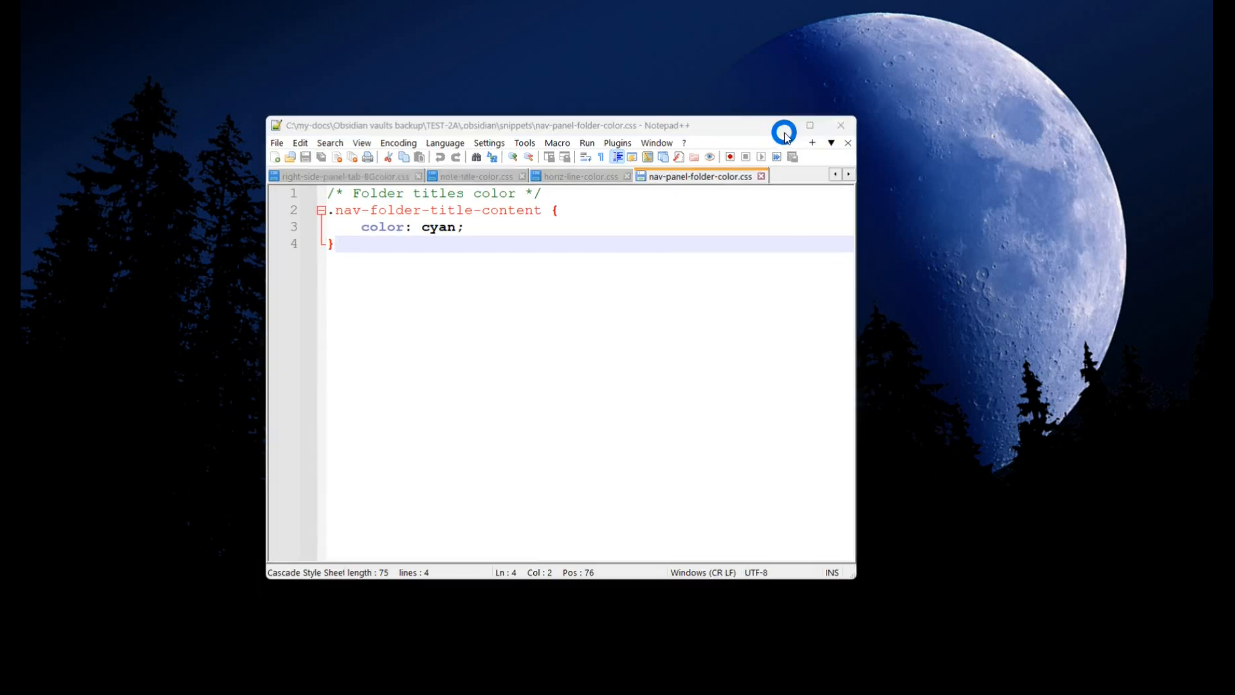
key(alt+Tab)
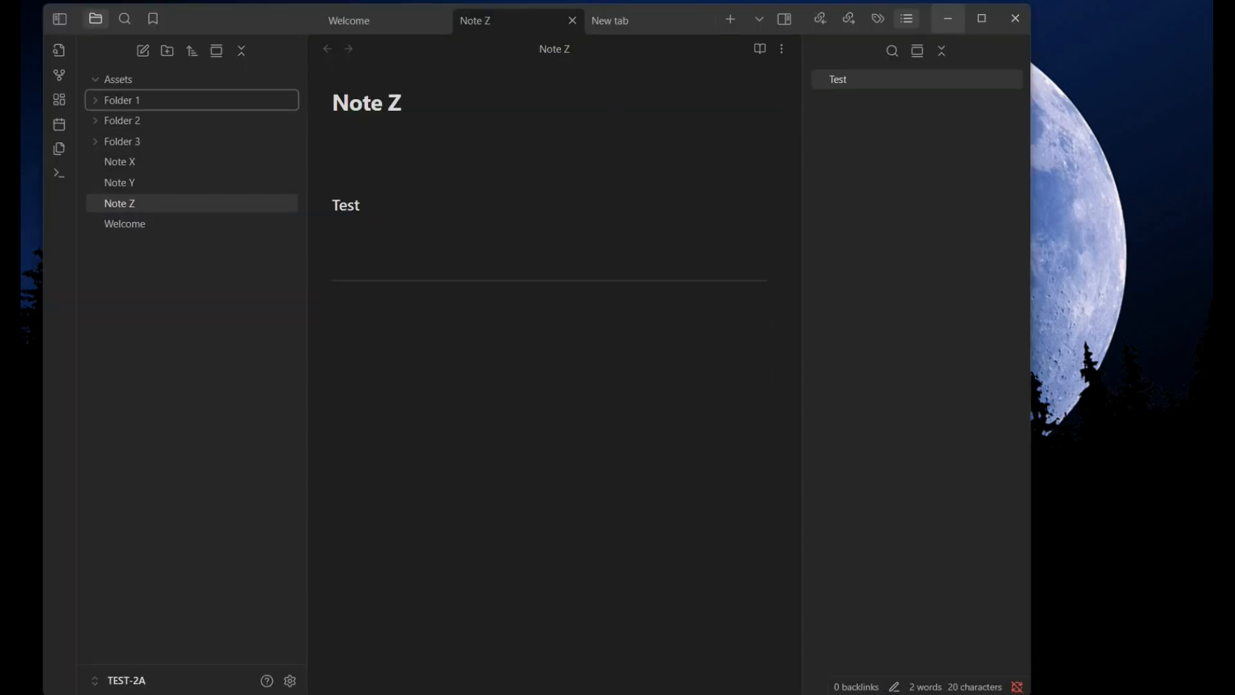
click(291, 680)
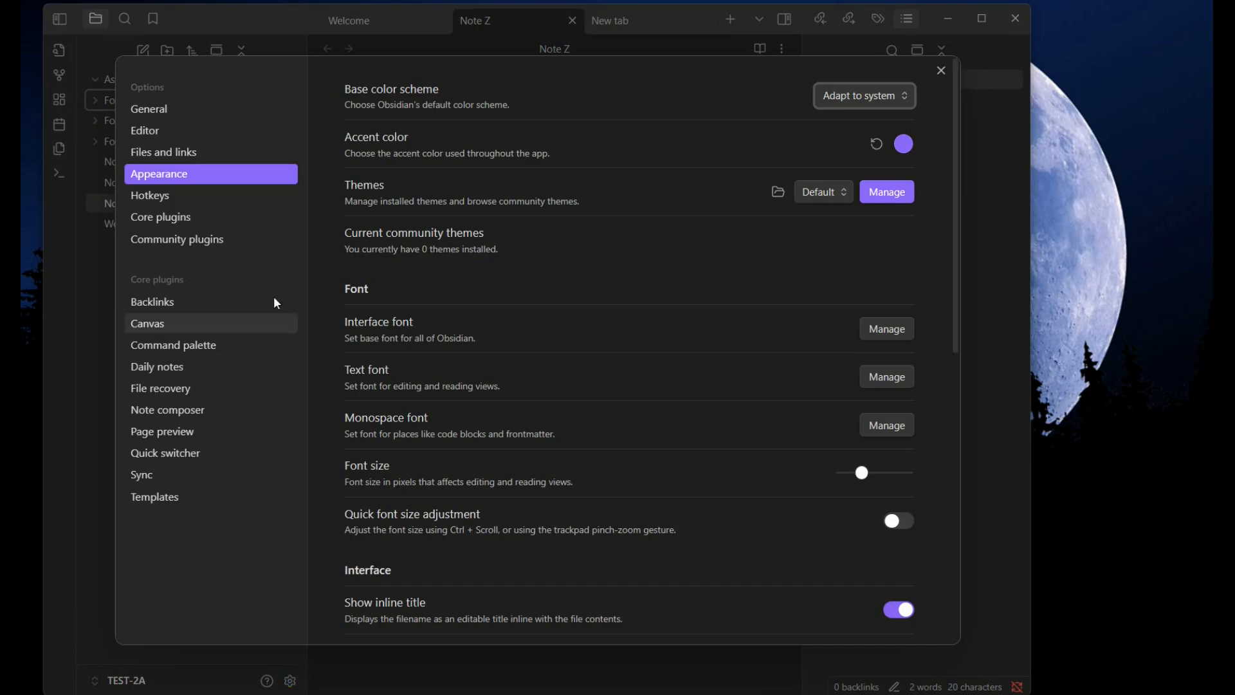
scroll(605, 309, down, 9)
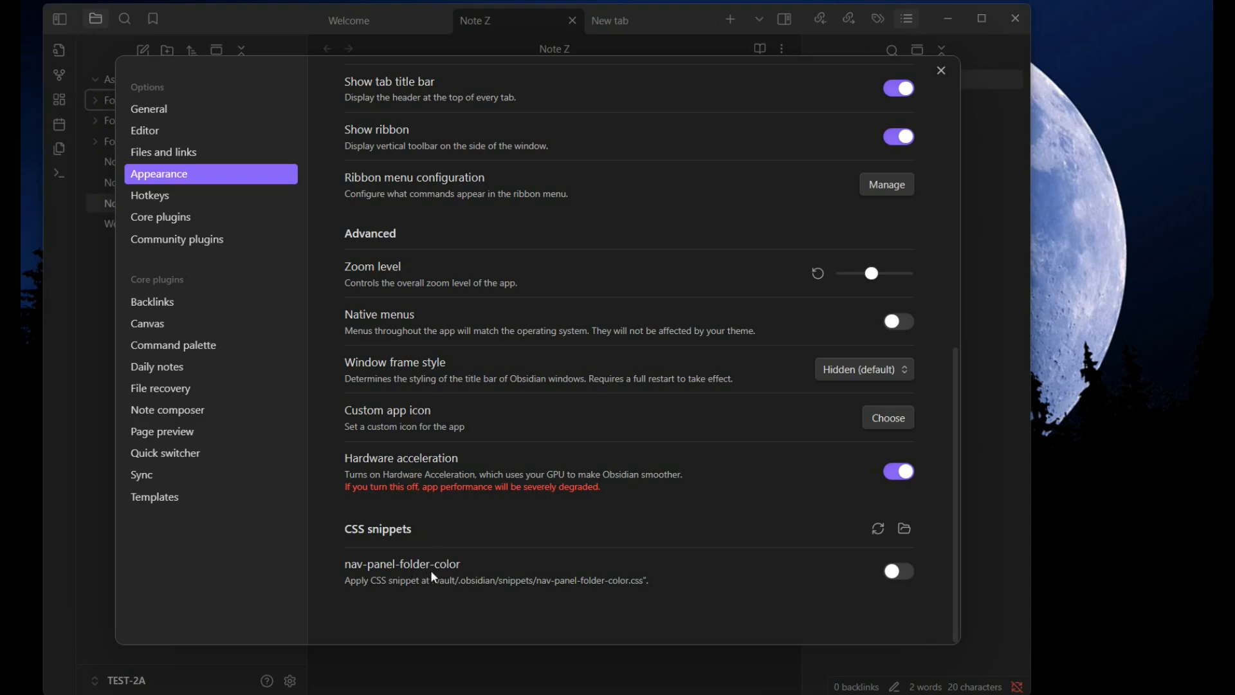
click(907, 570)
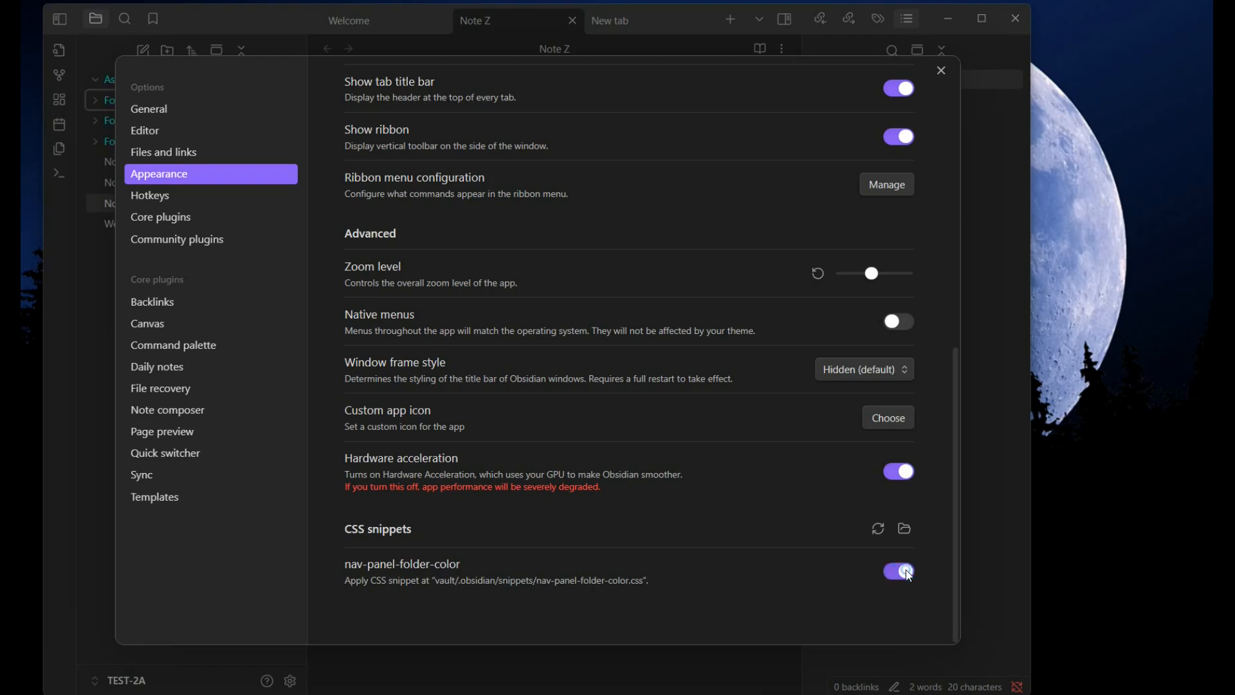
click(944, 72)
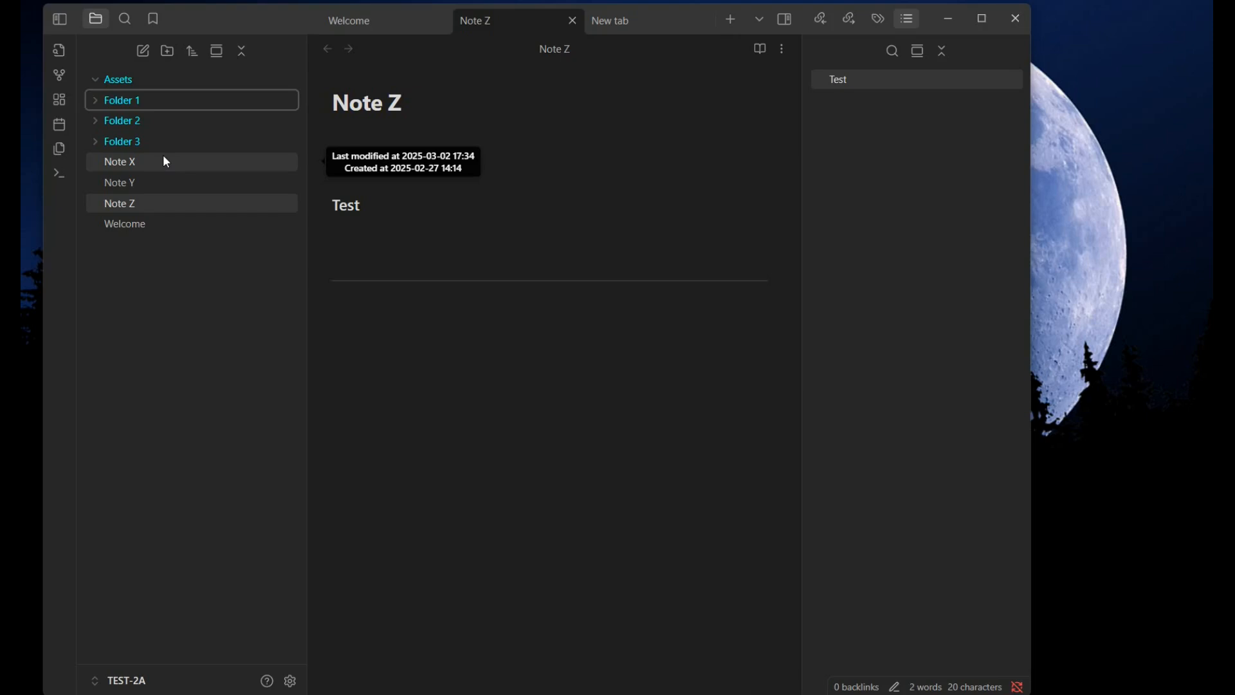
- Rename Folder 1 so that a yellow closed-folder emoji (📁) precedes its name
right_click(131, 103)
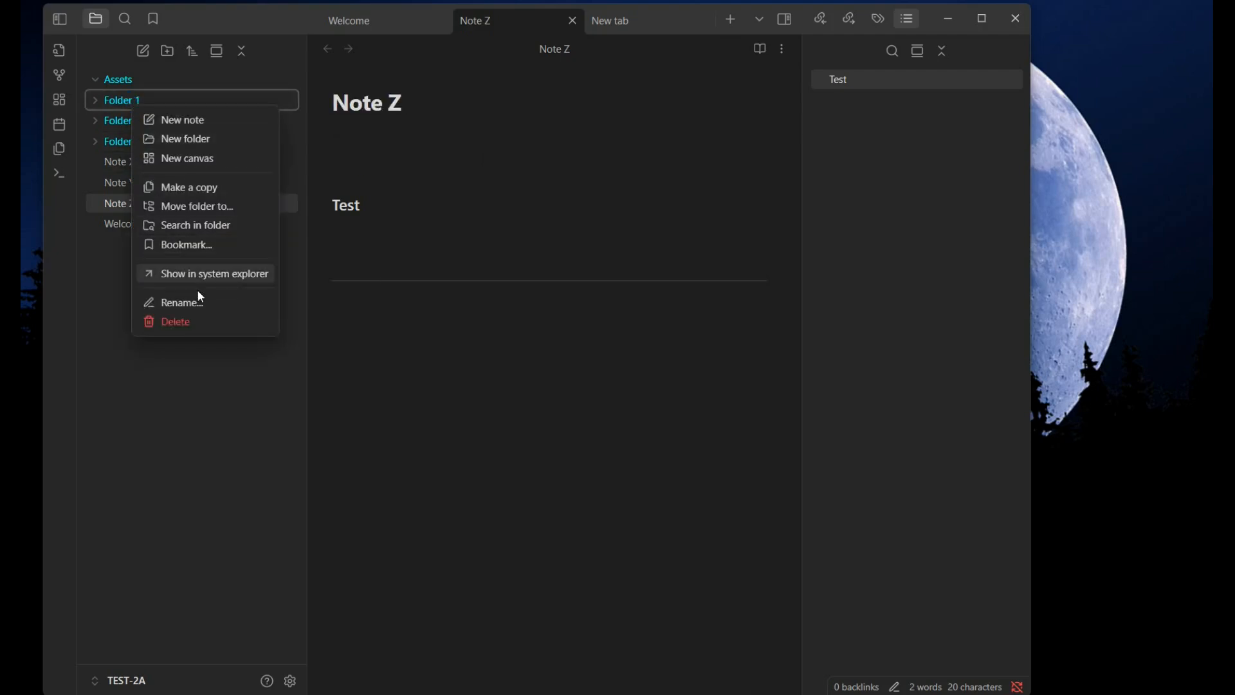
click(192, 307)
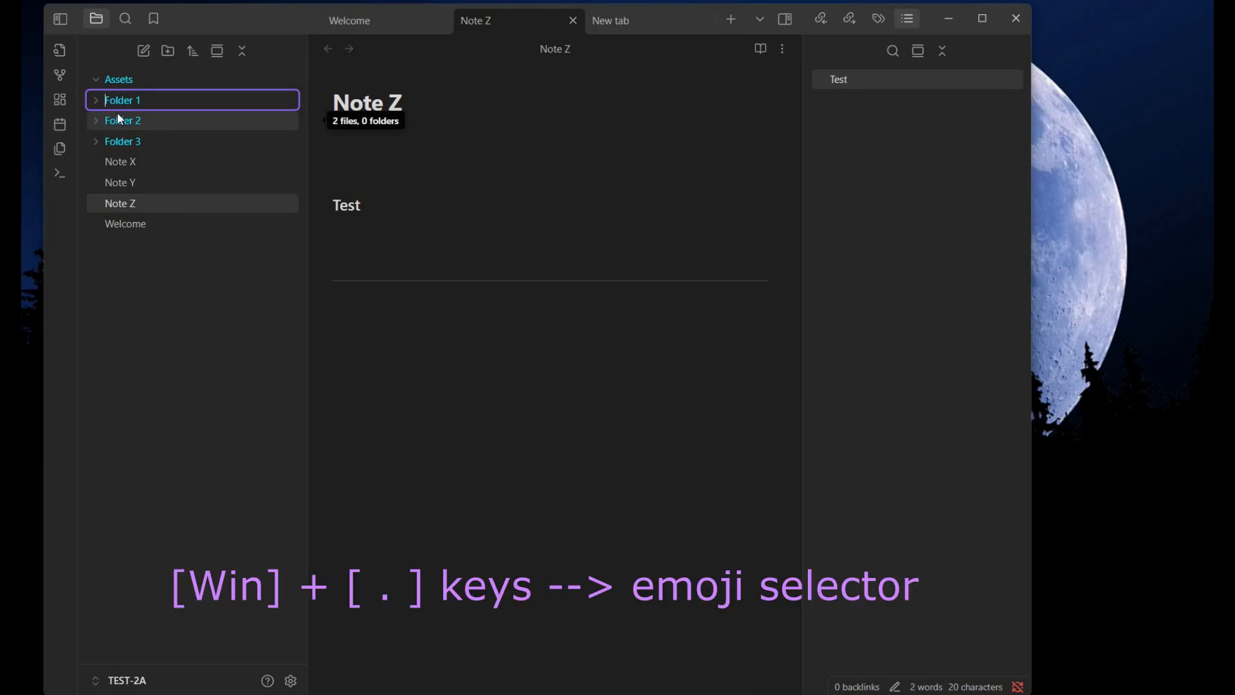
key(super+period)
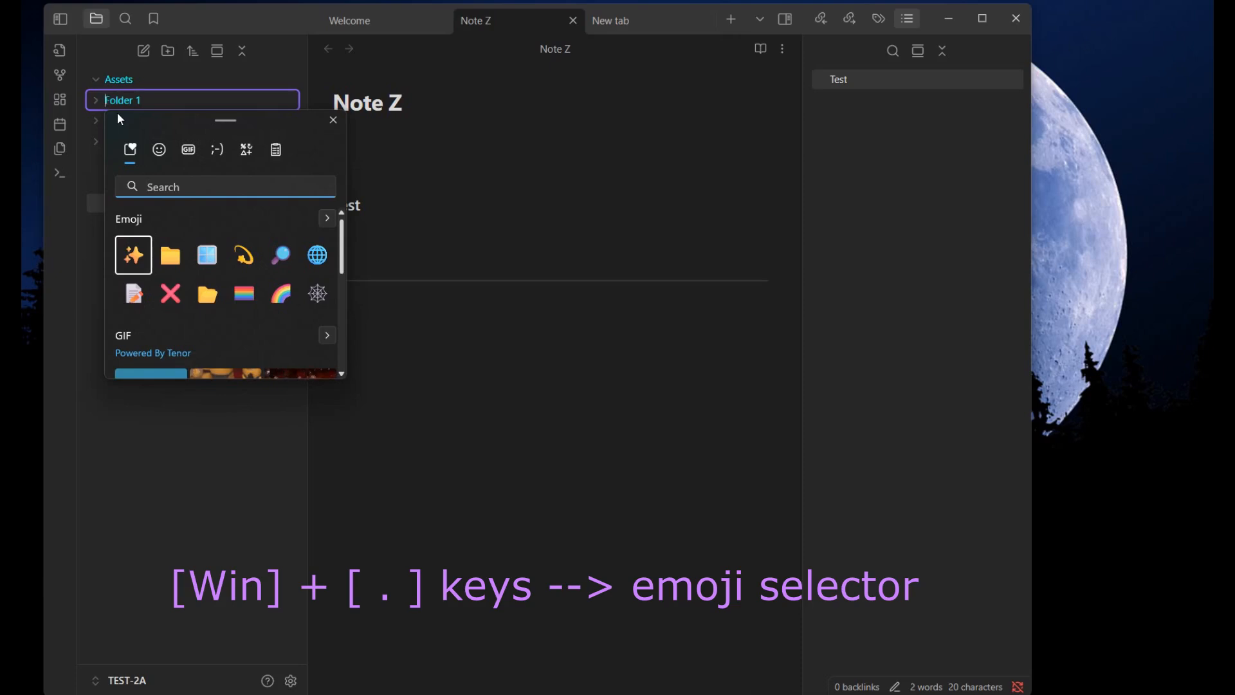
click(171, 261)
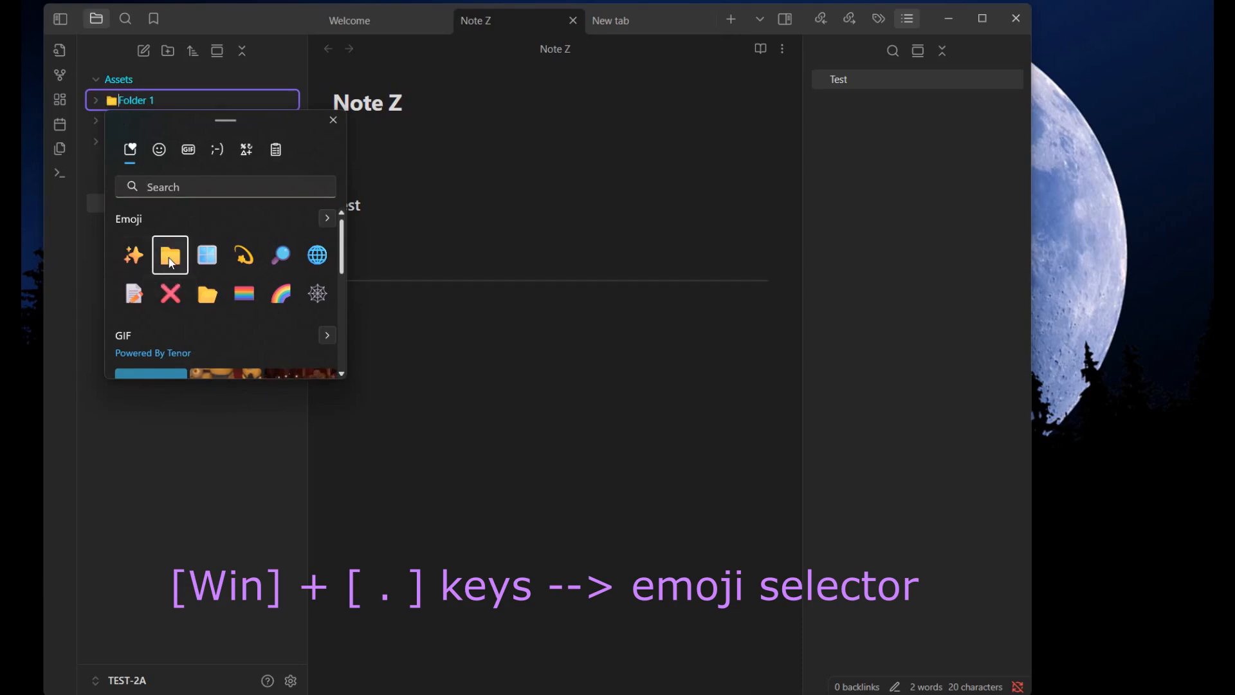
click(332, 120)
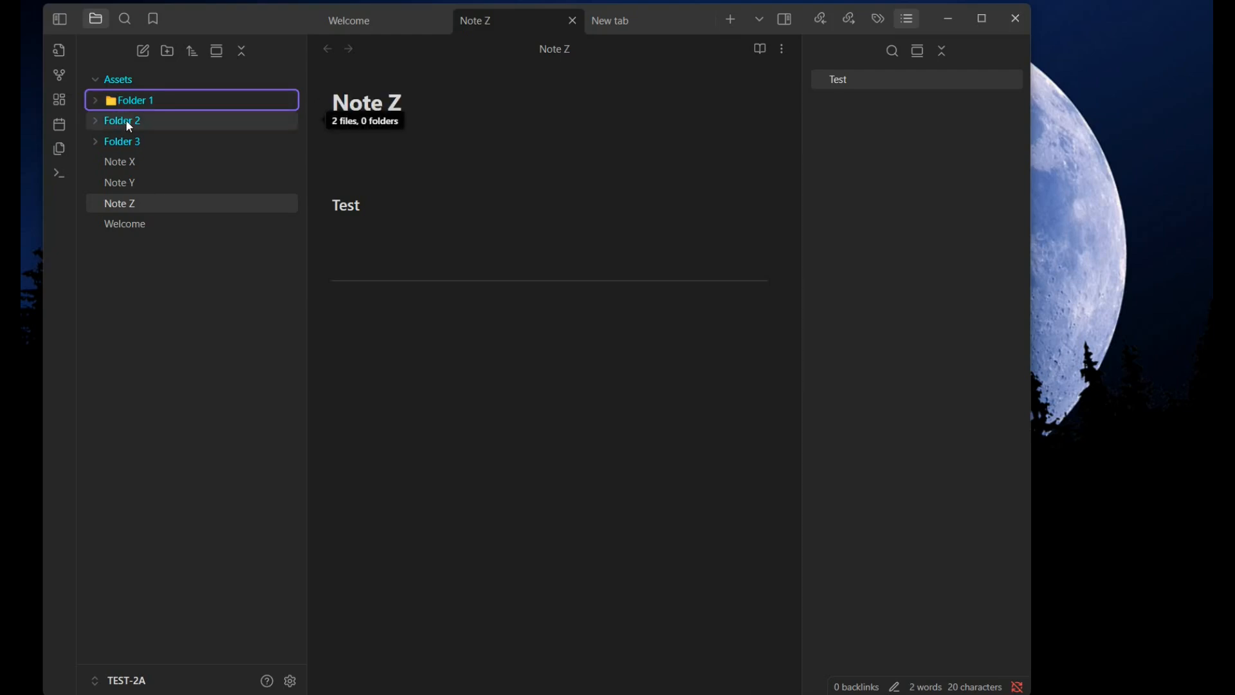
key(Return)
- Add the same 📁 emoji in front of Folder 2's name
right_click(130, 120)
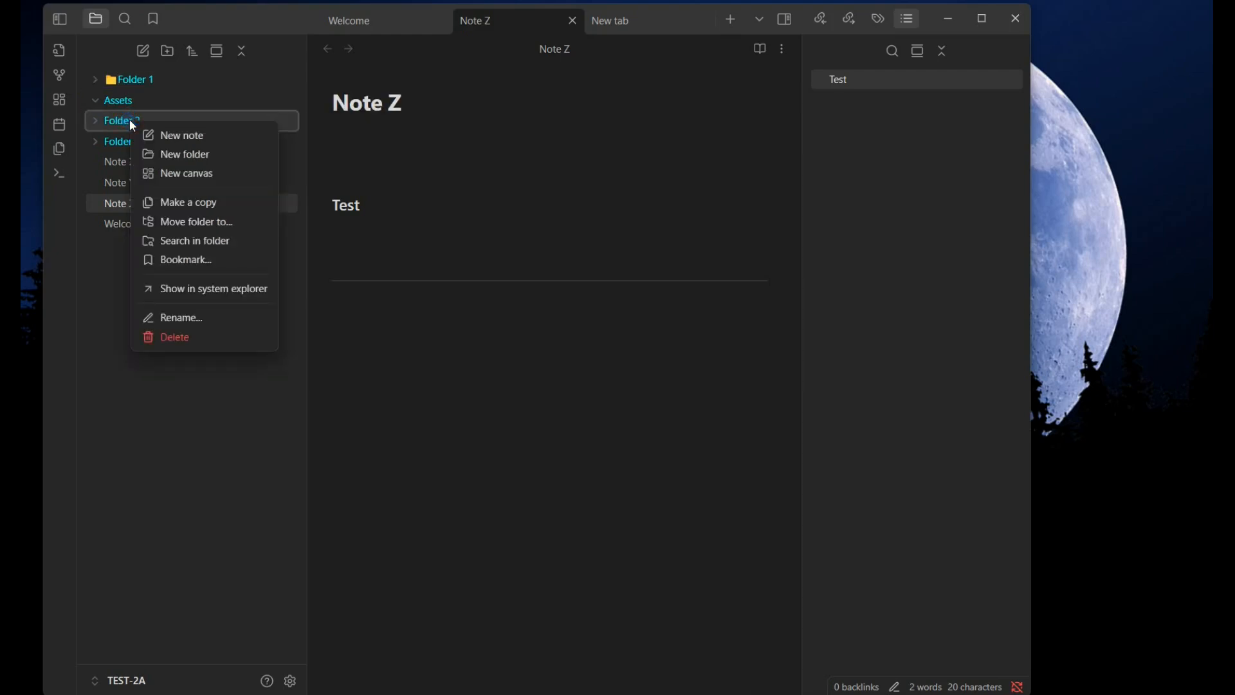
click(181, 319)
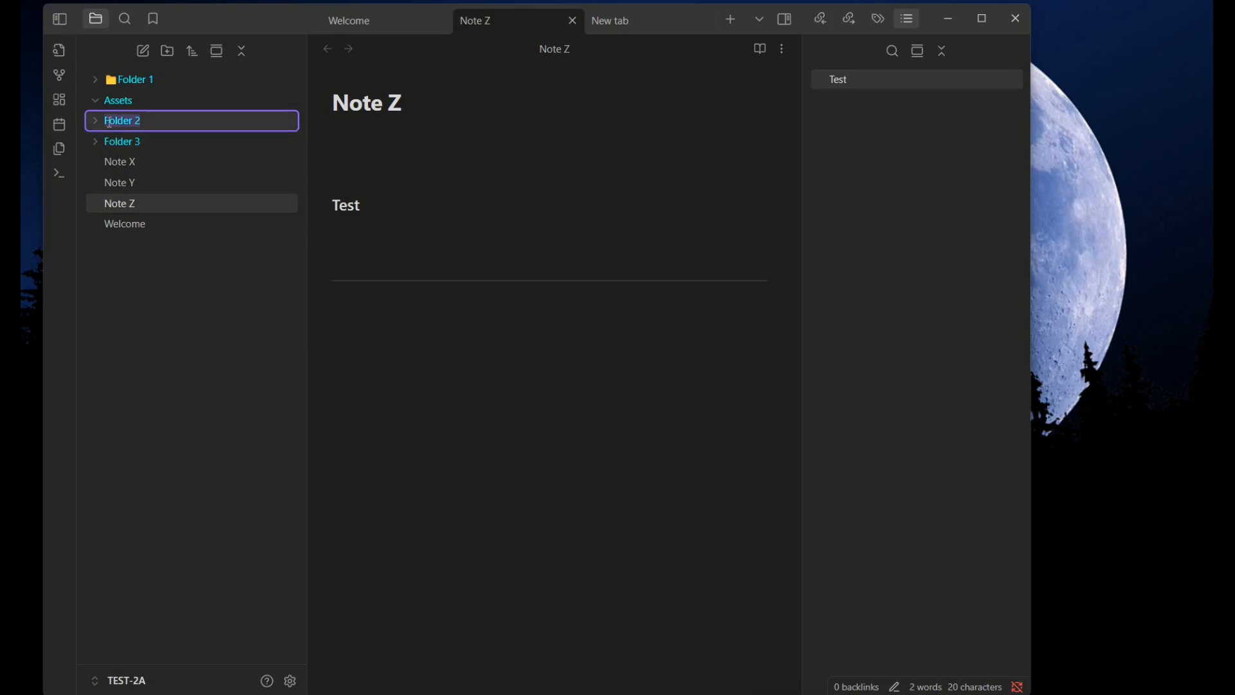
key(Return)
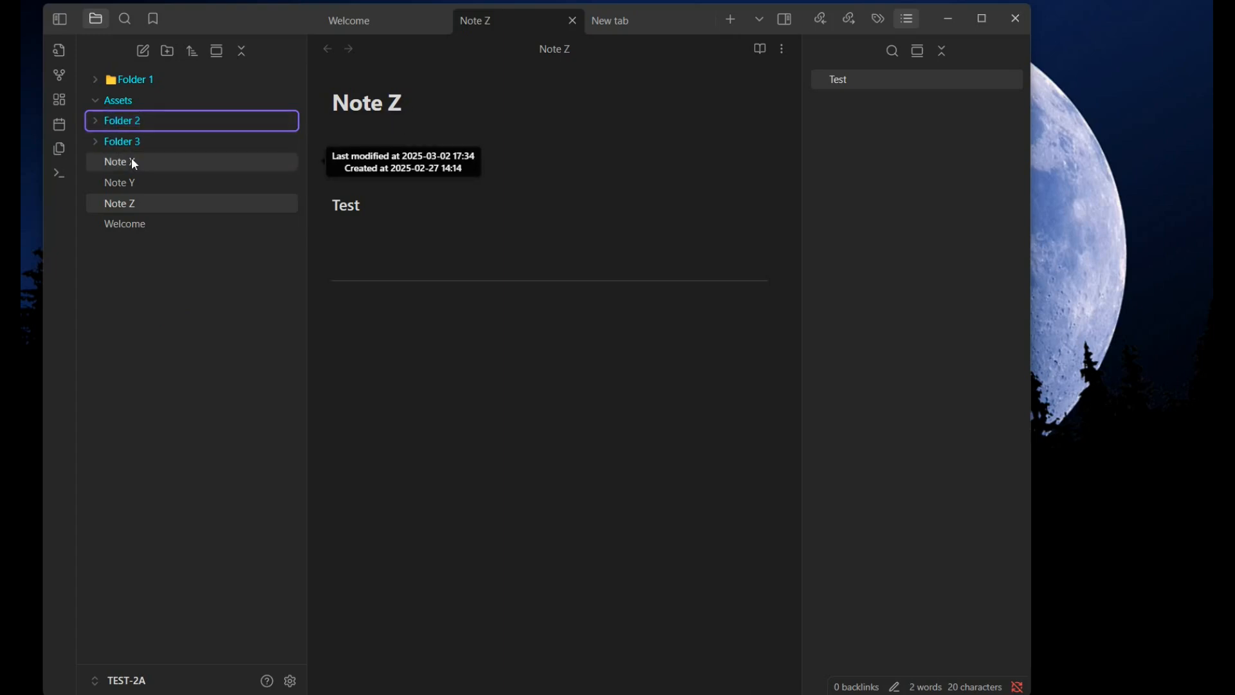
key(super+period)
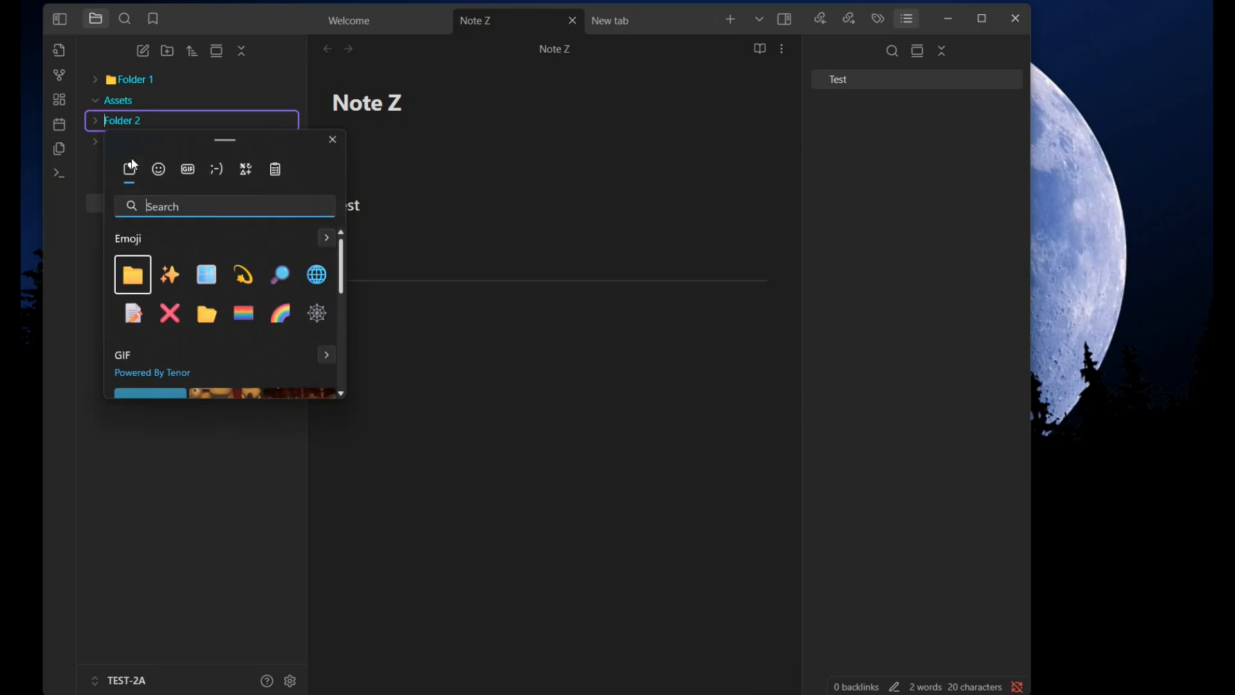
key(Return)
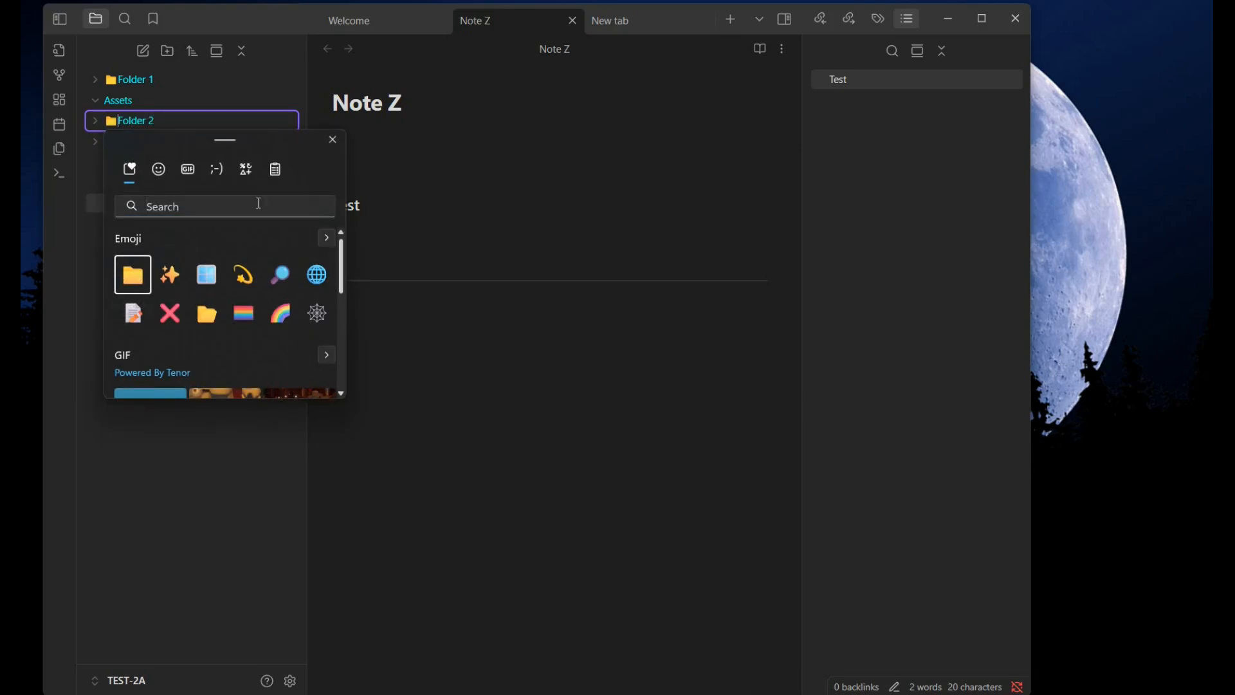
click(333, 140)
click(400, 345)
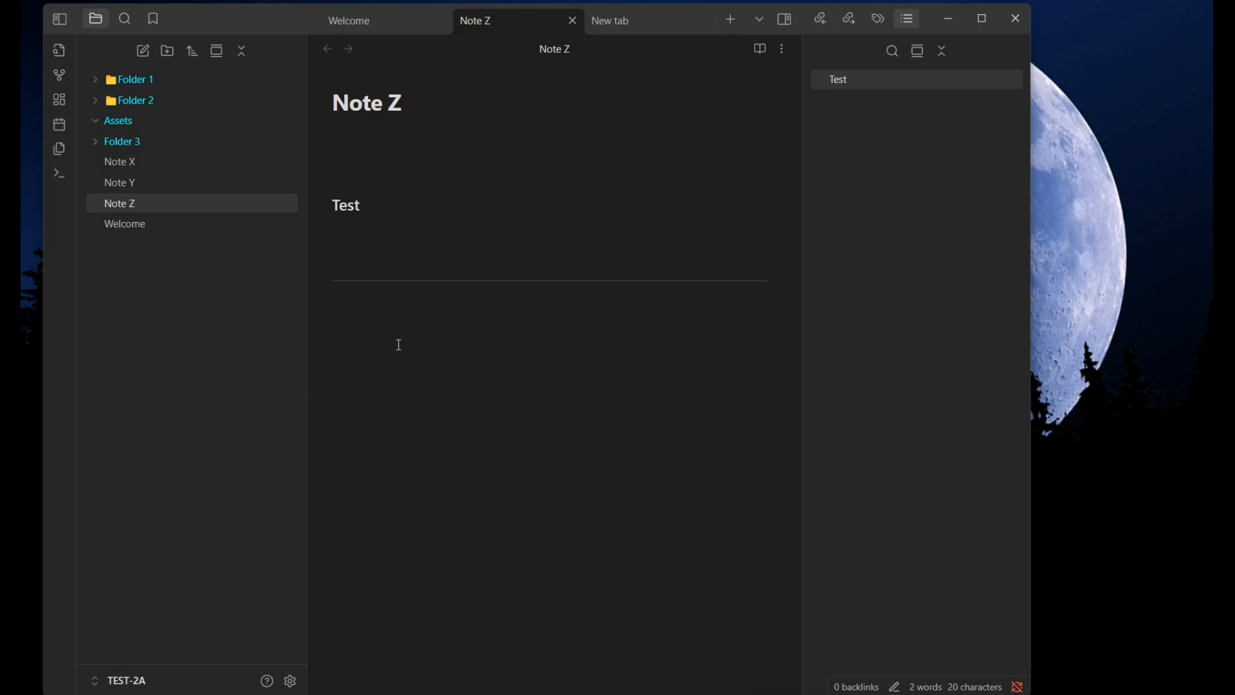
- Rename the Assets folder so that a sparkles emoji (✨) precedes its name
right_click(120, 121)
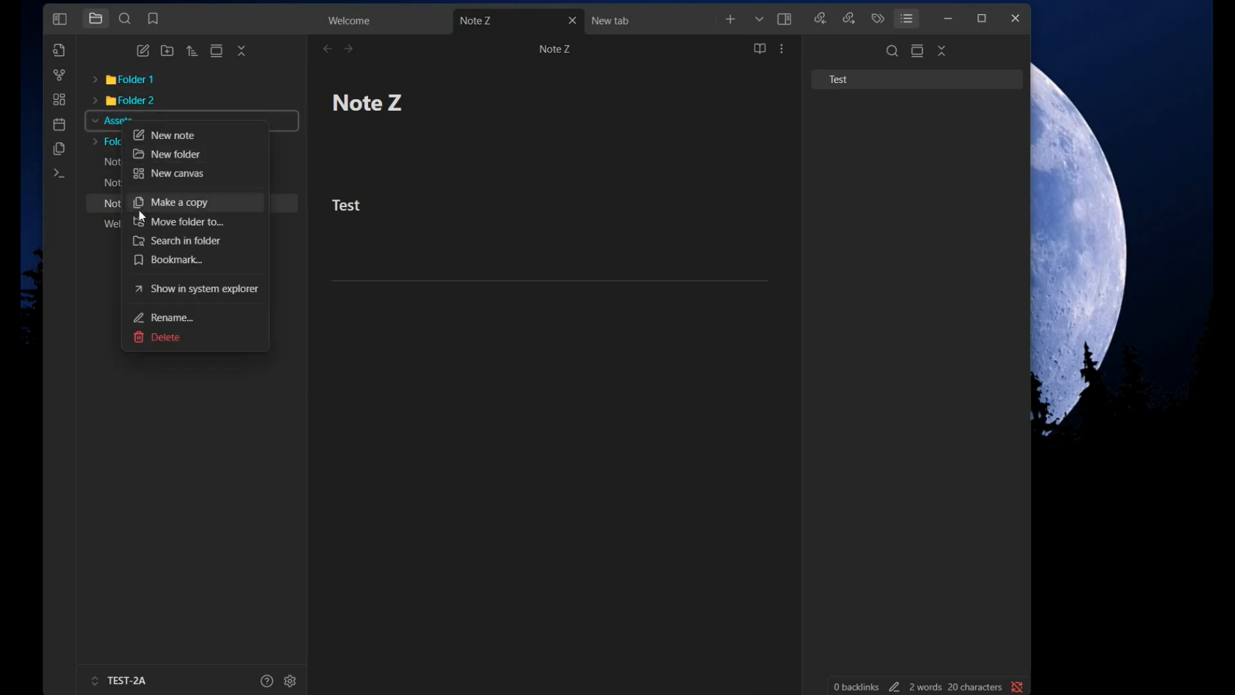
click(161, 316)
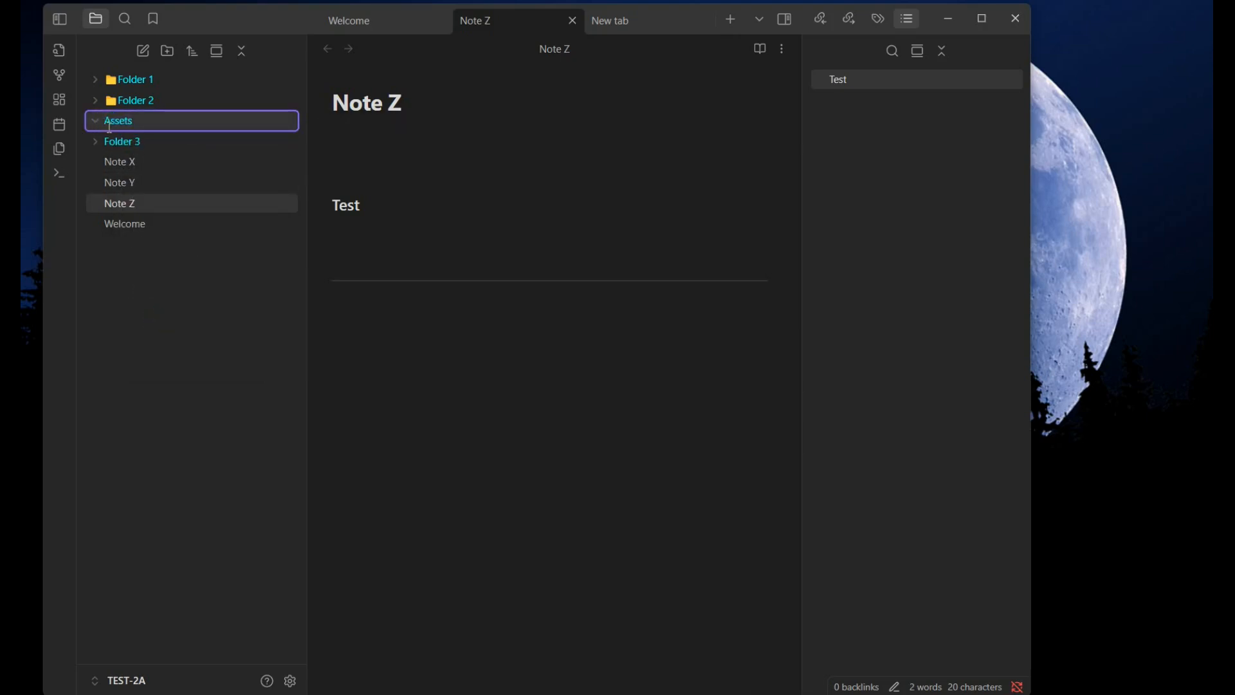
key(super+period)
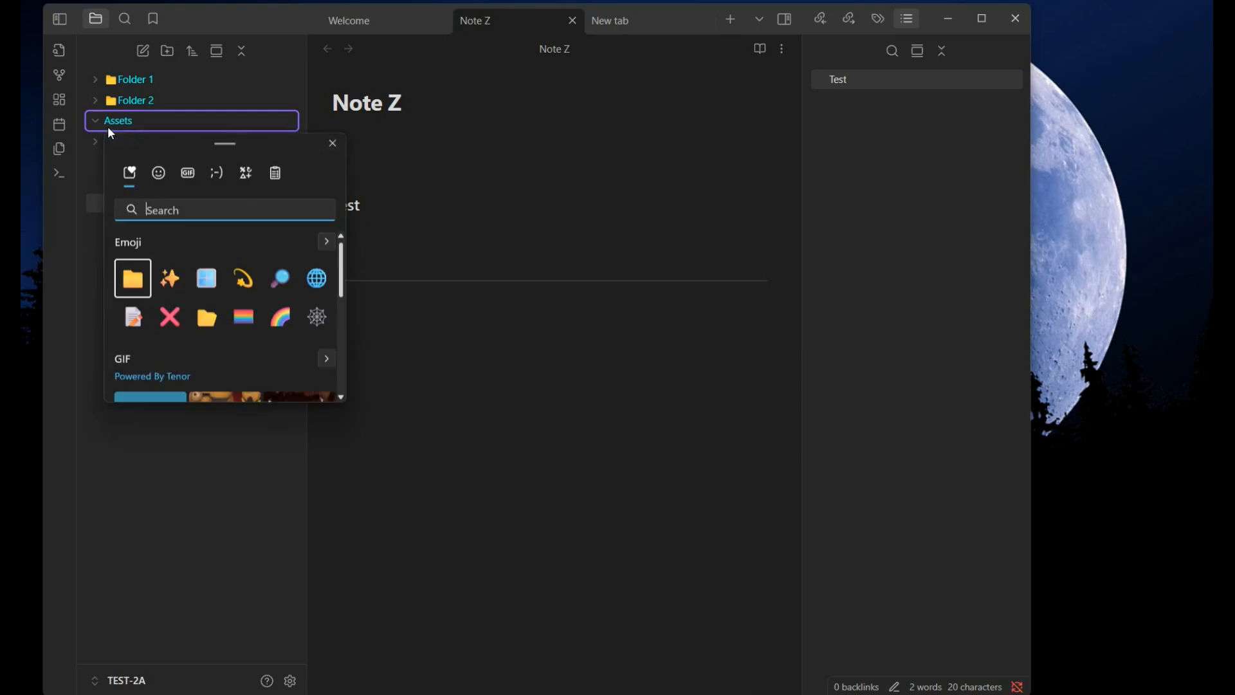
click(167, 283)
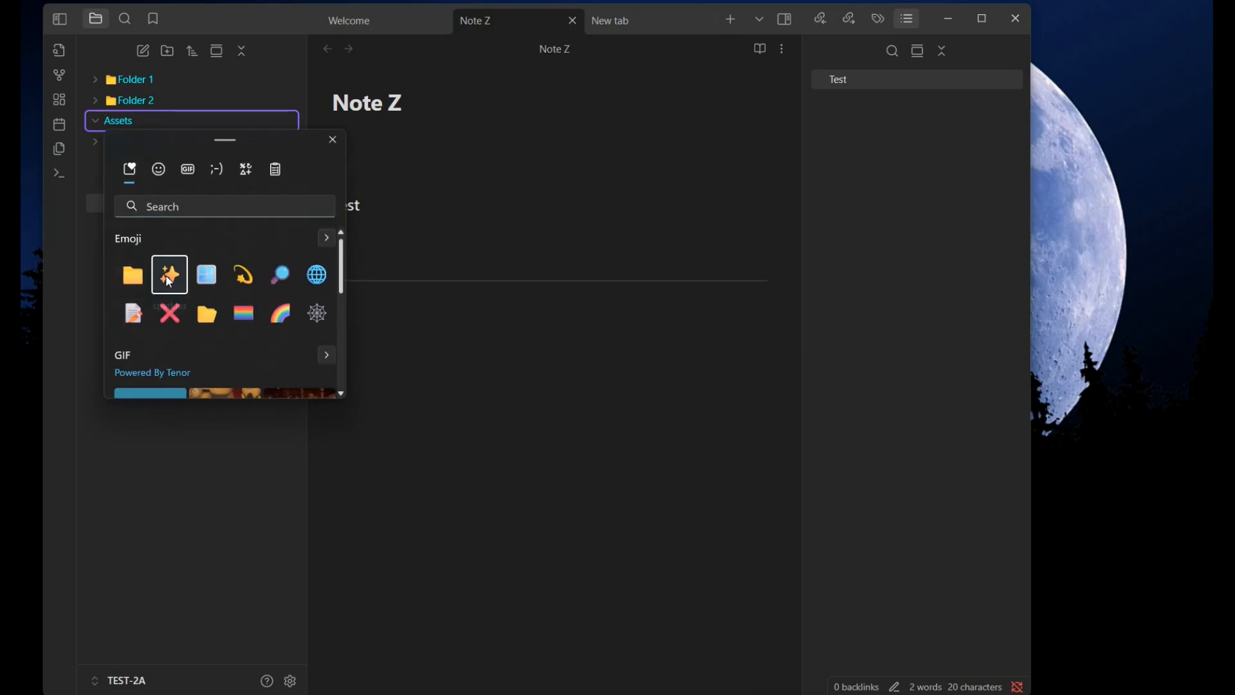
click(332, 142)
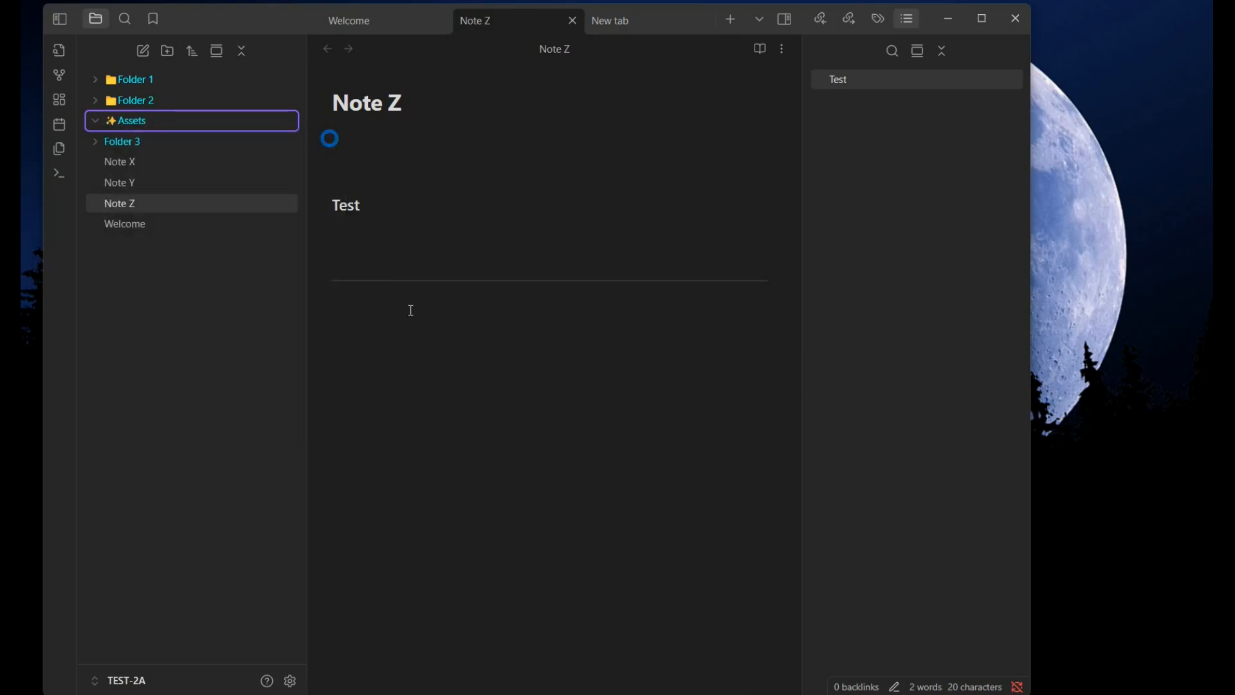
click(434, 387)
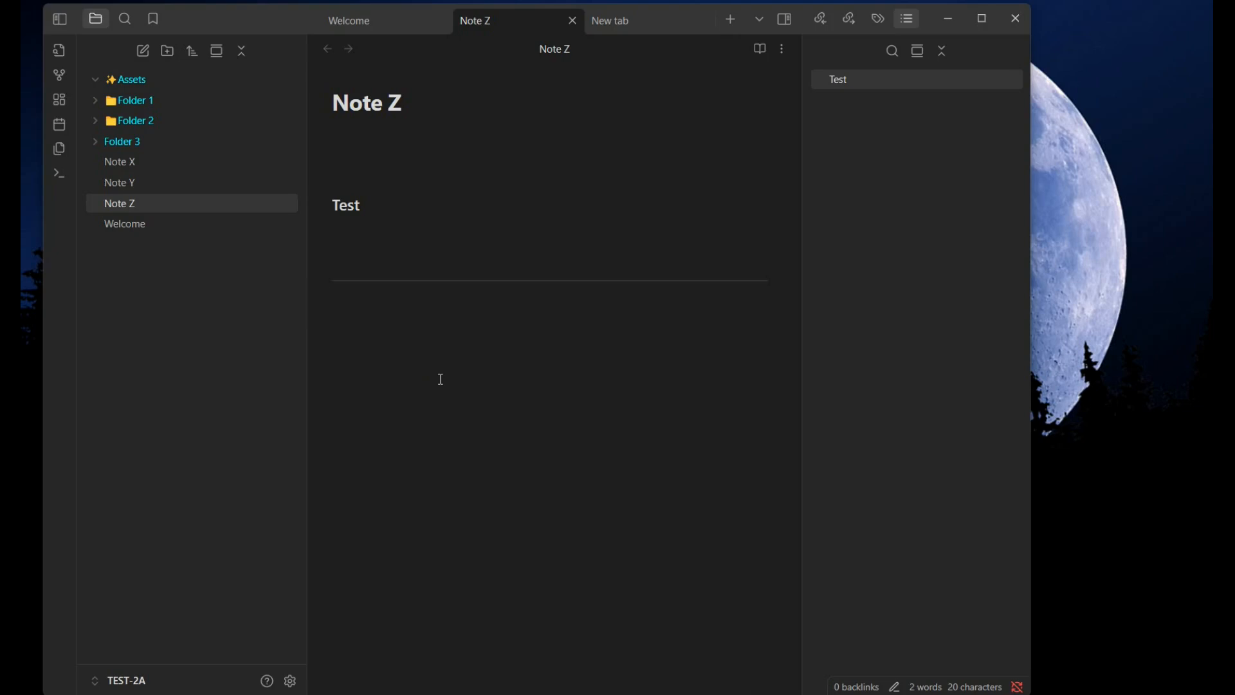